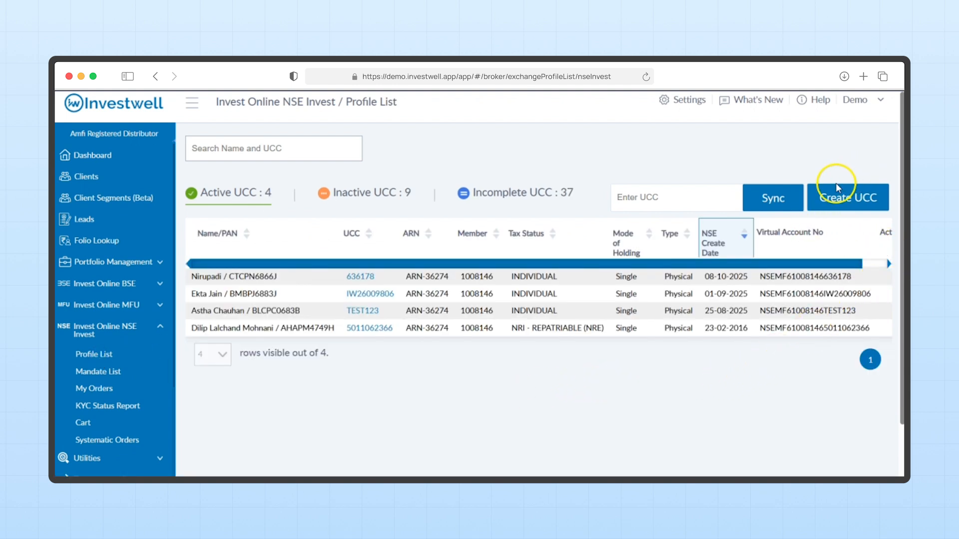
Start creating a new UCC with tax status Individual and enter the holder's PAN
left_click(858, 194)
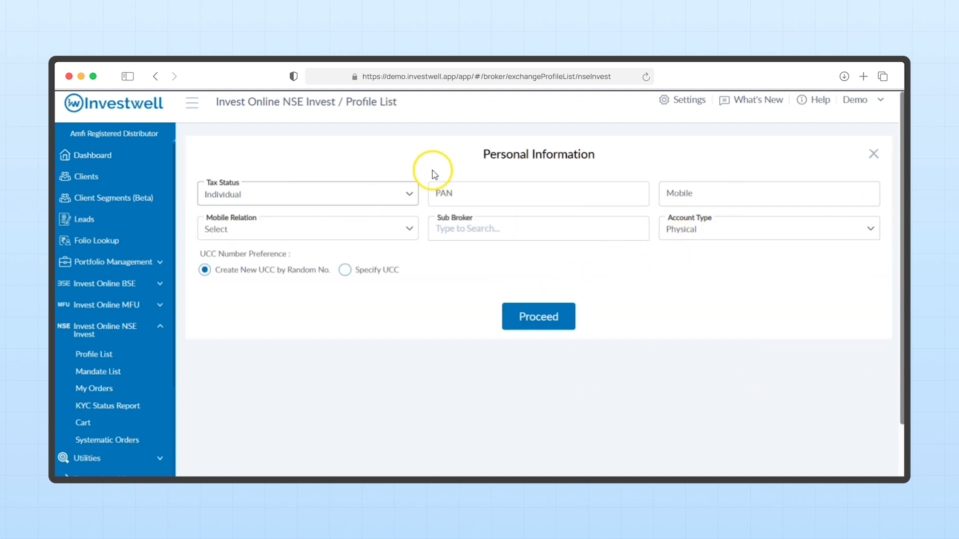
left_click_drag(483, 154, 595, 154)
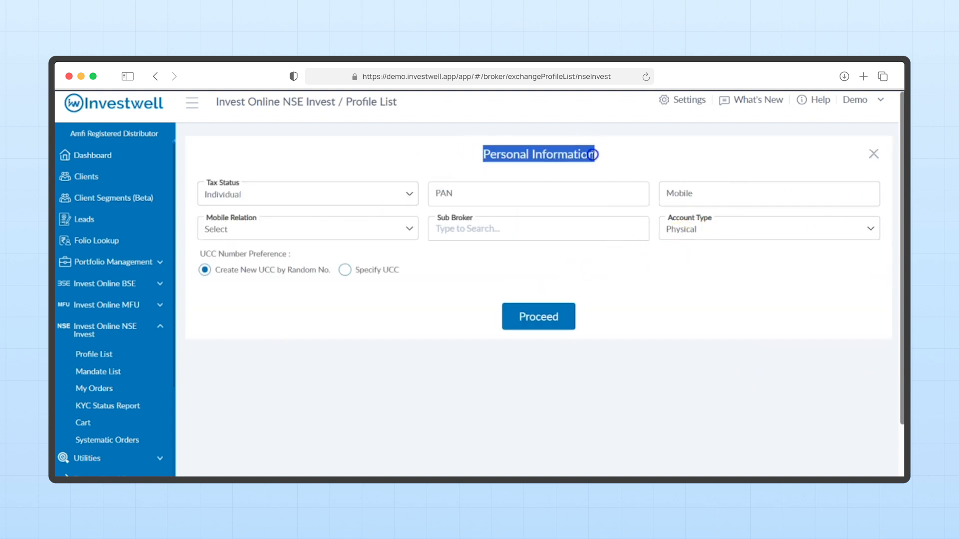
left_click(395, 200)
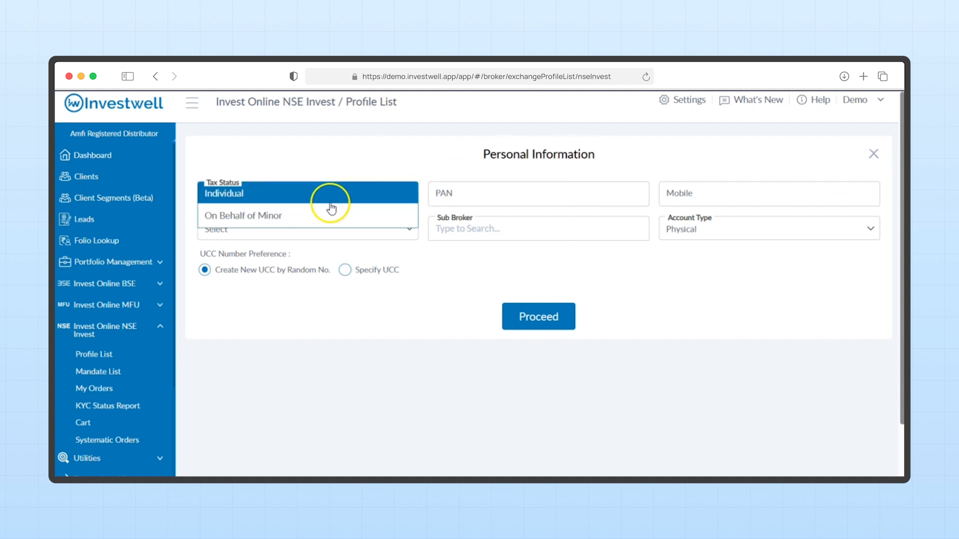
left_click(331, 199)
left_click(449, 194)
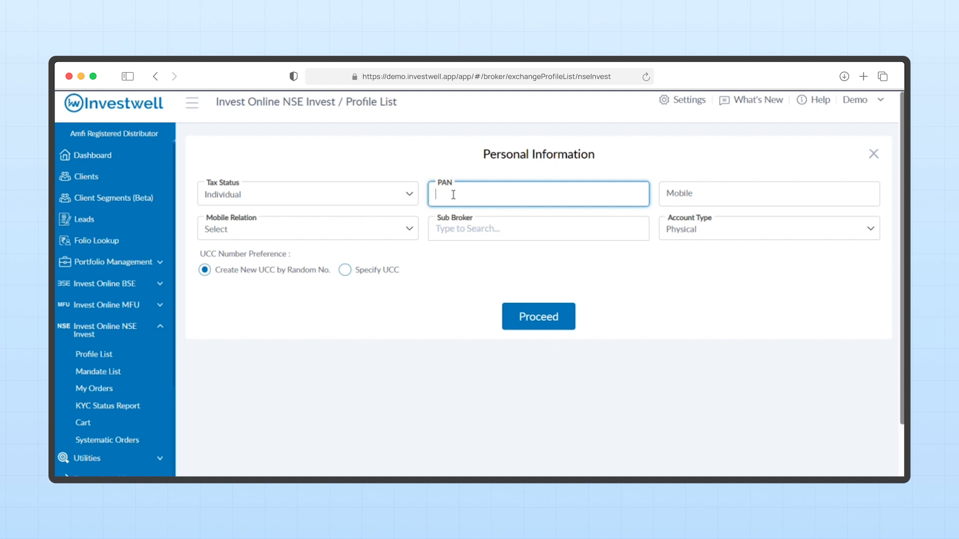
key("super+v")
triple_click(695, 232)
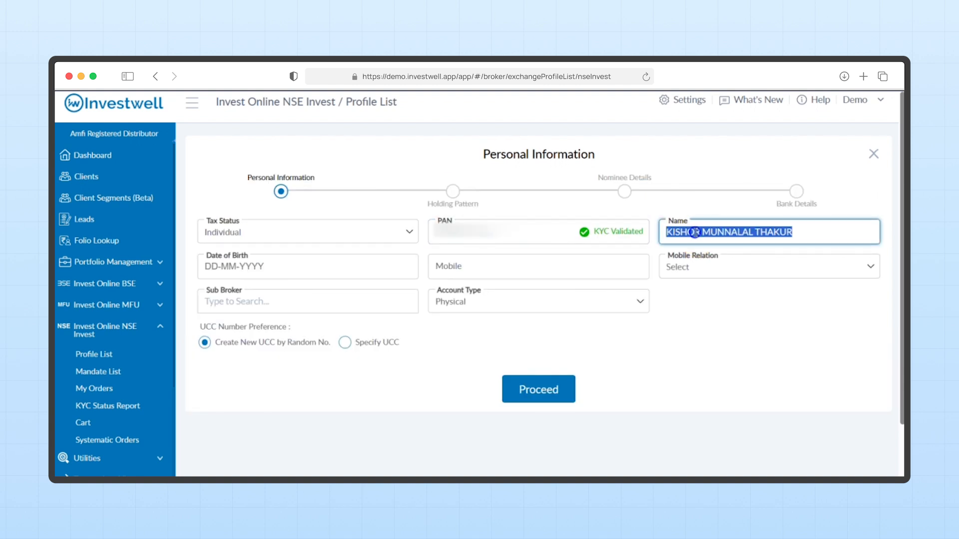
Enter the holder's date of birth and mobile number, with mobile relation SELF and account type Physical
left_click(318, 274)
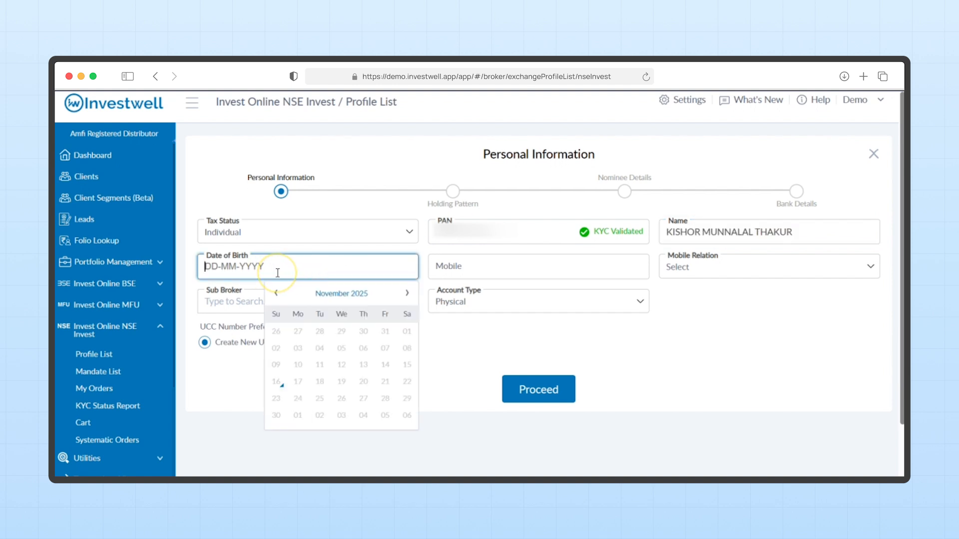
left_click(698, 270)
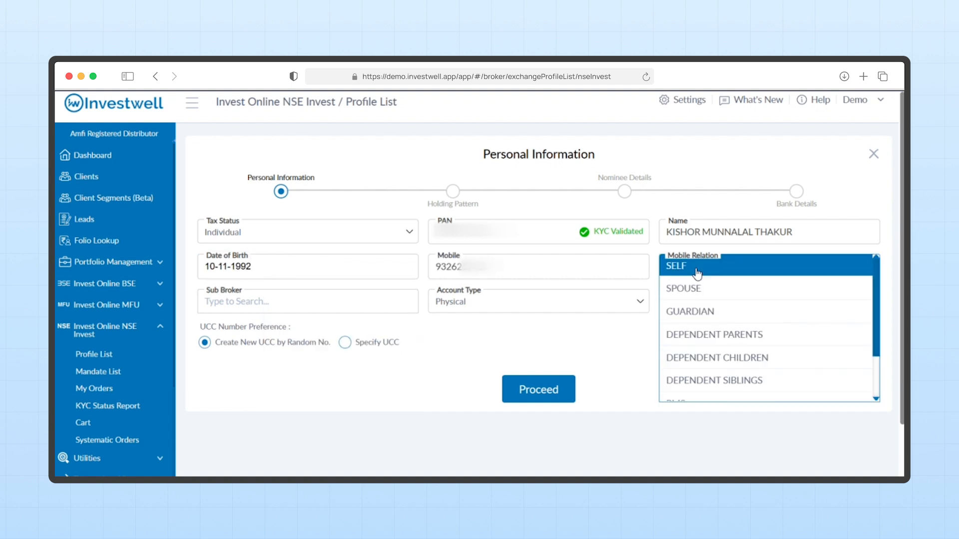
left_click(698, 272)
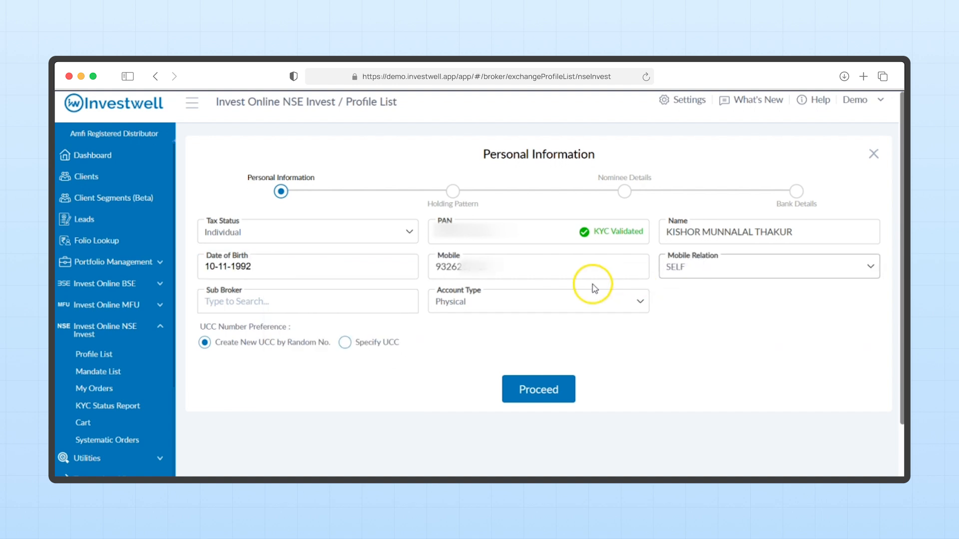
left_click(464, 305)
left_click(460, 302)
Choose to specify the UCC instead of a random number, enter the custom client code and continue to the holding pattern
left_click_drag(201, 327, 292, 326)
left_click_drag(231, 343, 331, 351)
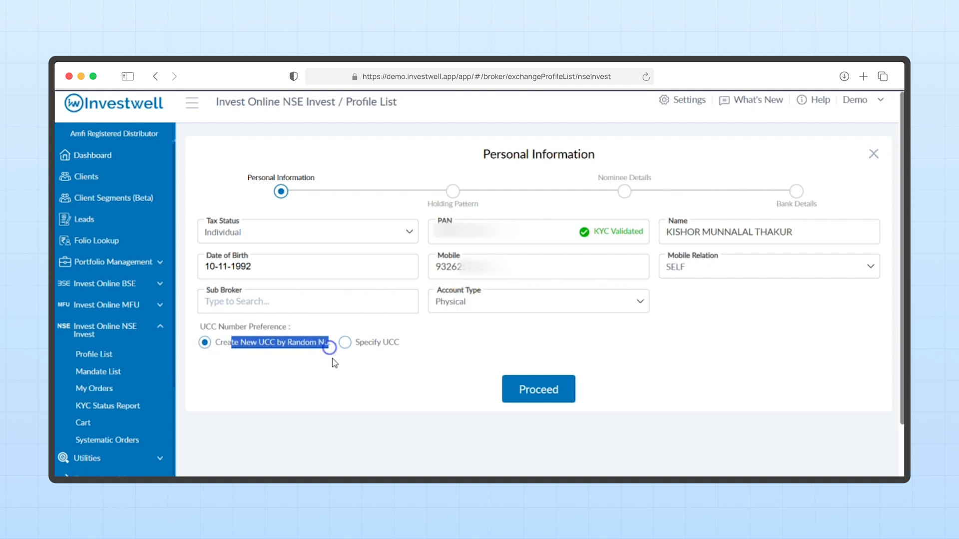
left_click(333, 360)
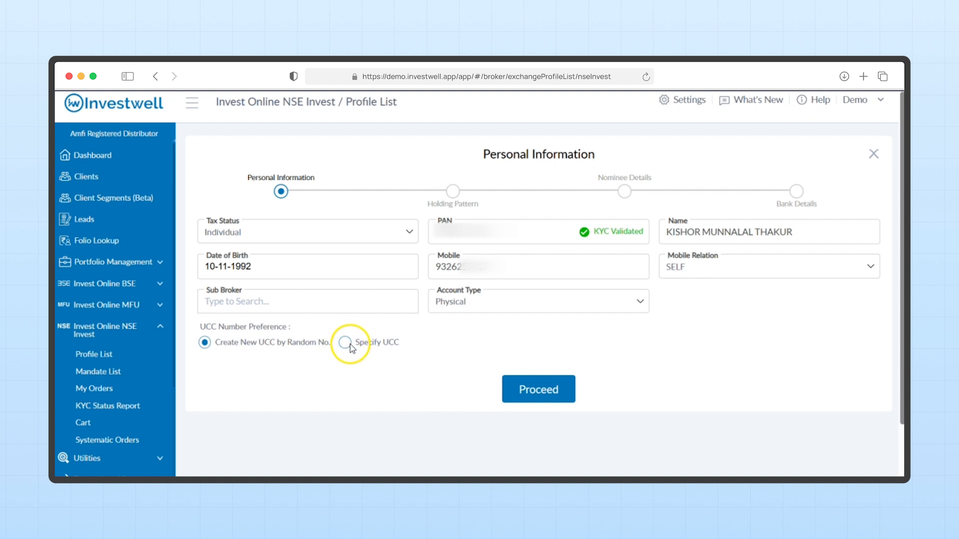
left_click(349, 343)
left_click_drag(356, 345, 398, 349)
left_click(347, 377)
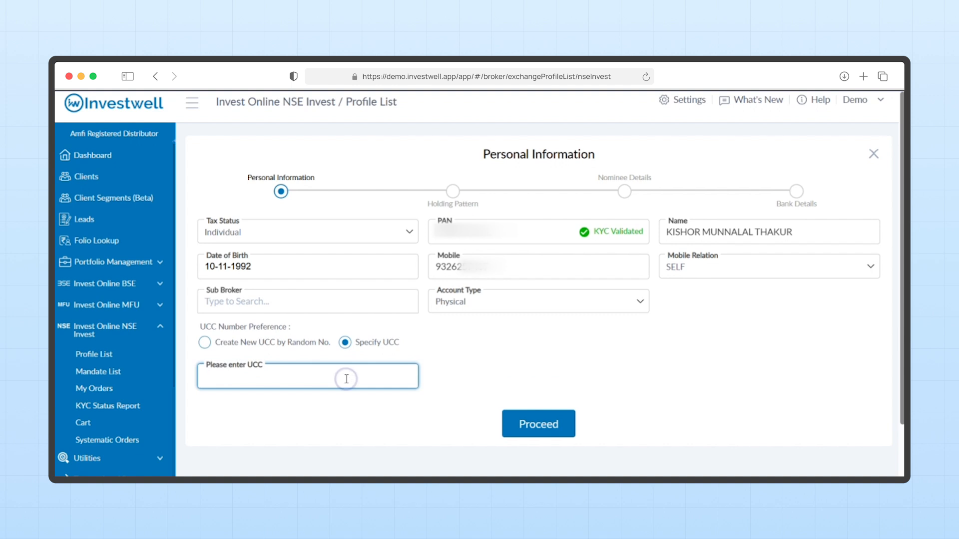
type("KishorA")
left_click(543, 421)
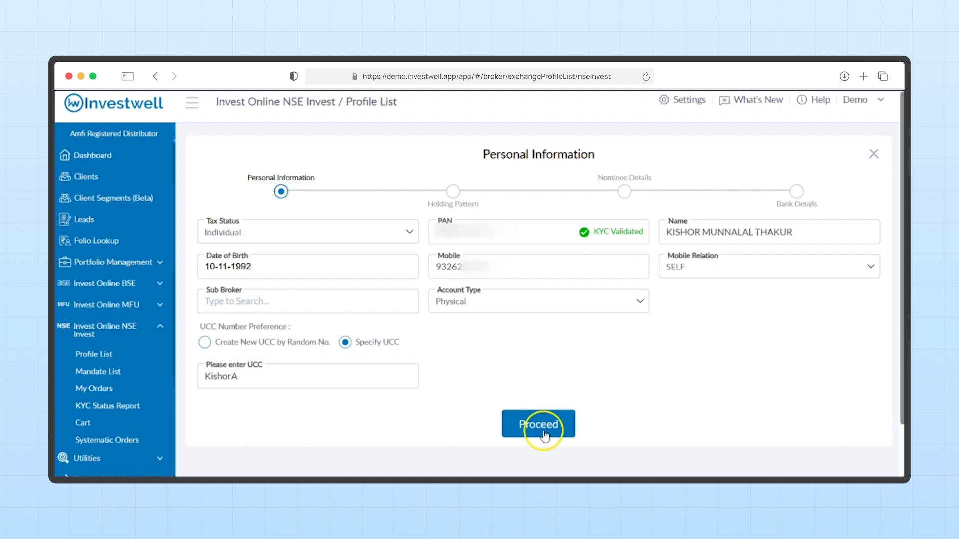
Set the holding pattern to Single, the gender to Male and the marital status to Married
left_click_drag(427, 205, 478, 203)
left_click(478, 204)
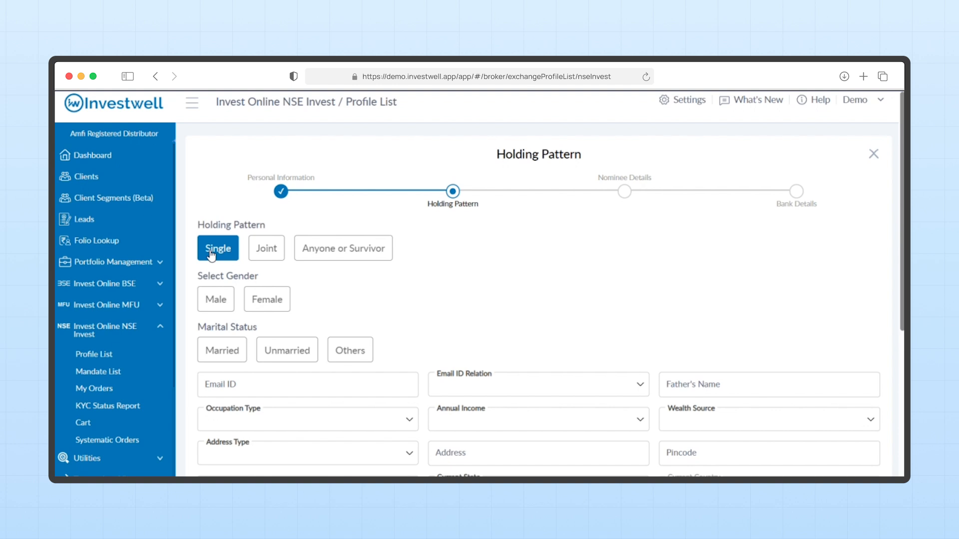
left_click(267, 249)
left_click(216, 300)
Fill in the holder's email with relation SELF, father's name, Business occupation, >5 <=10 Lacs income, Salary wealth source and Residential address
double_click(310, 331)
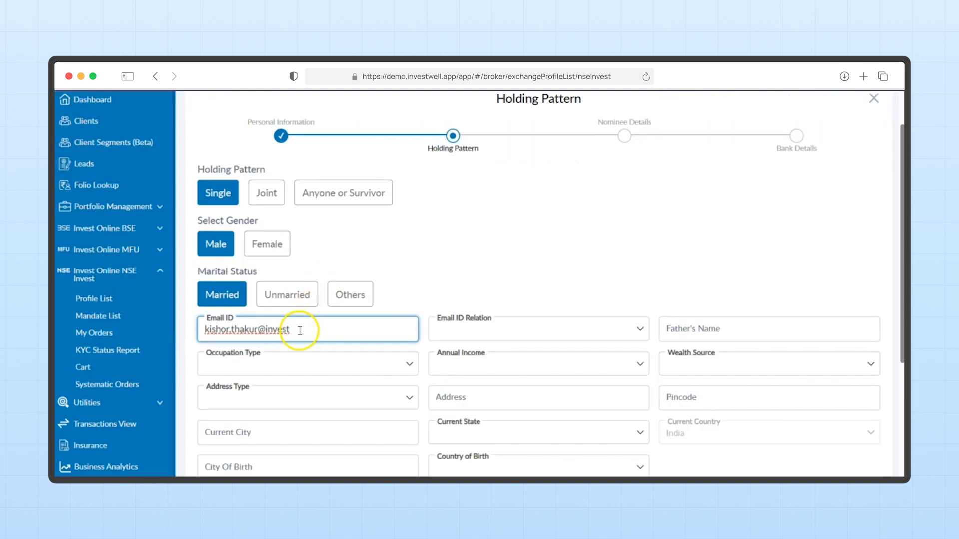
type("wellonline.com")
left_click(499, 335)
left_click(497, 333)
left_click(704, 331)
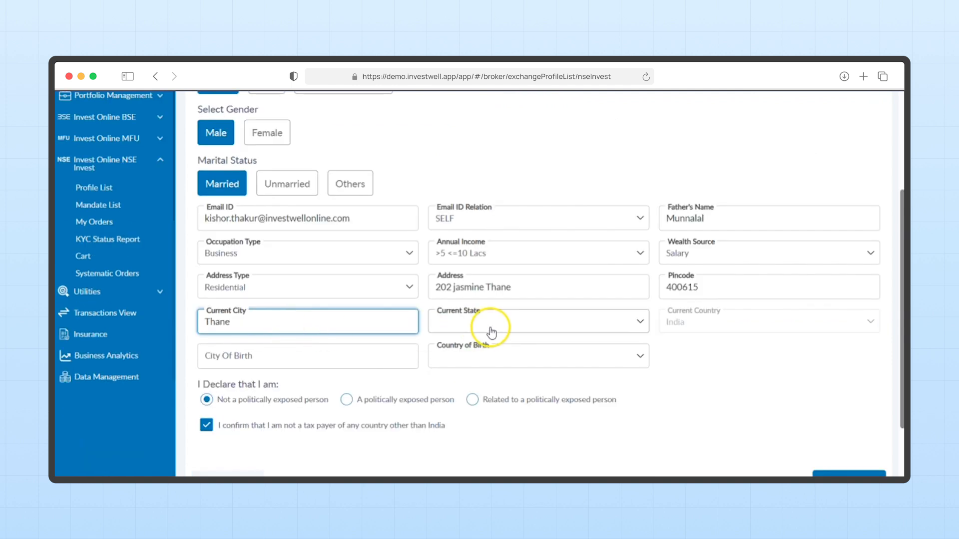
Set the current state to Maharashtra, city of birth to Agra and country of birth to India, and continue to the nominee details
left_click(494, 327)
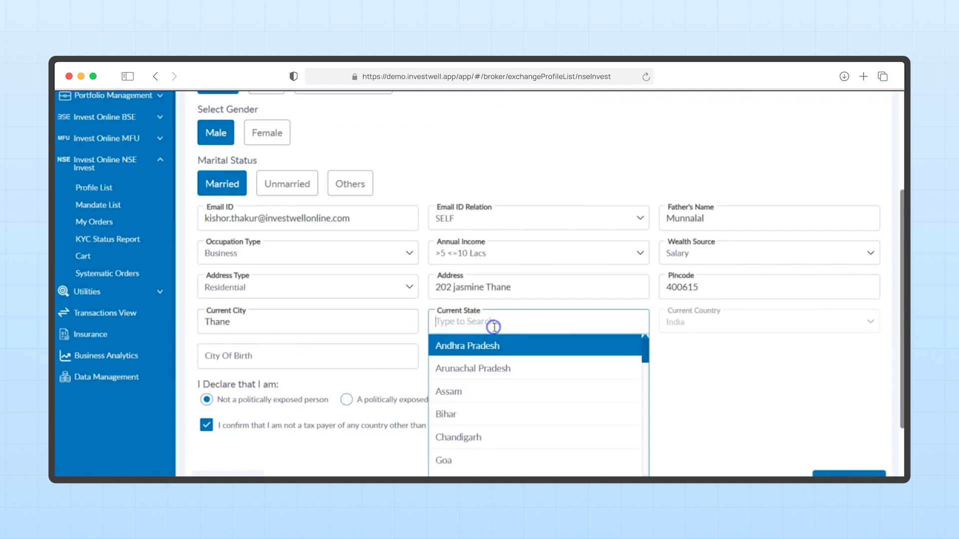
type("maha")
left_click(493, 349)
left_click(375, 354)
type("Agra")
left_click(487, 361)
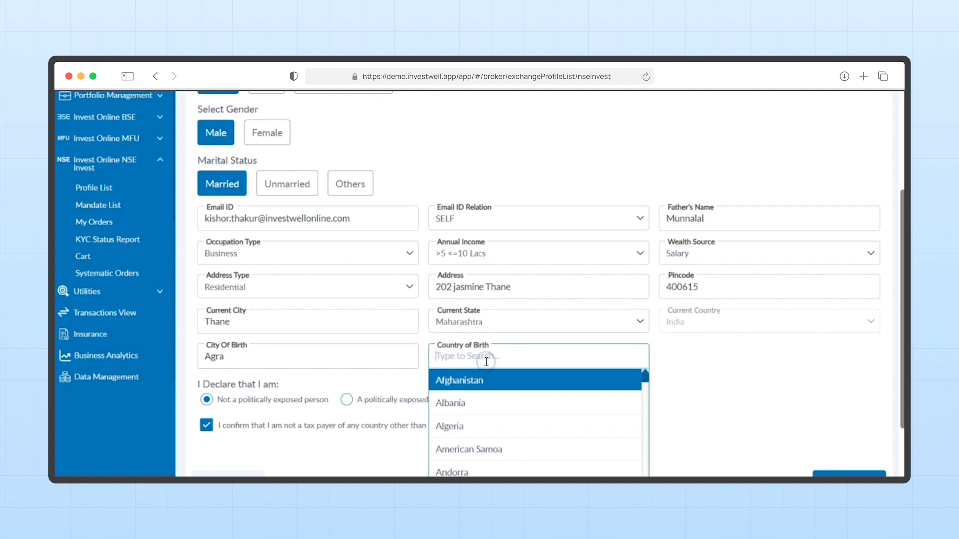
type("ind")
left_click(479, 381)
scroll(487, 349, "down", 2)
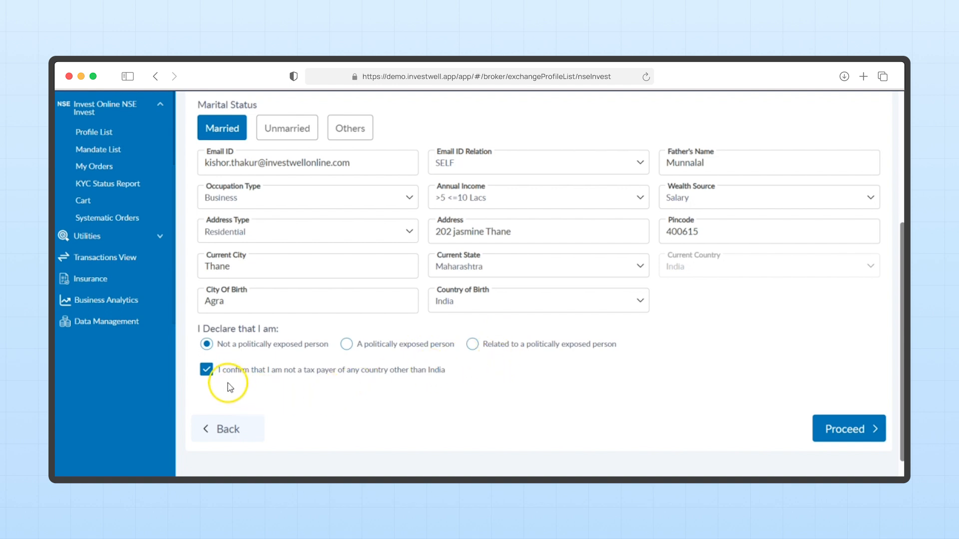
left_click(848, 430)
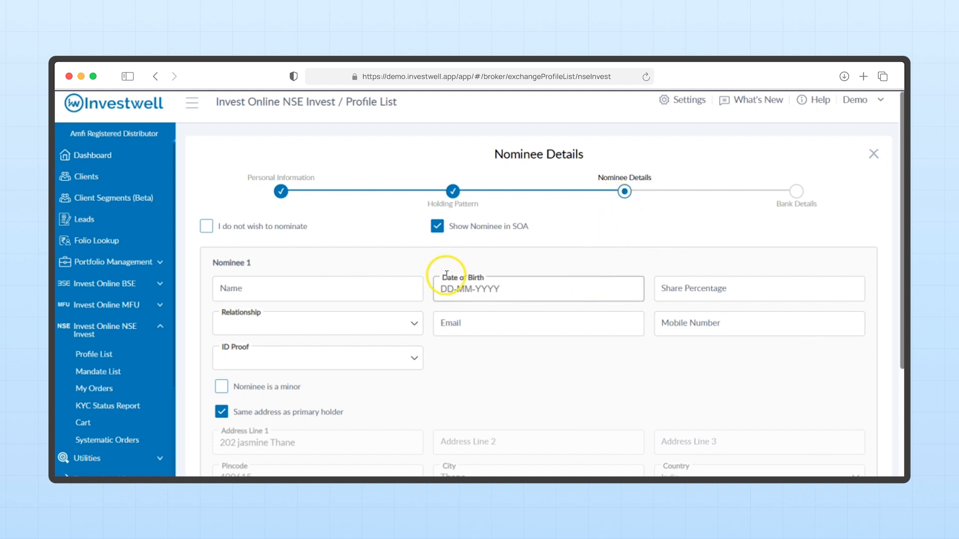
Fill in Nominee 1's details with share percentage 100, relationship SPOUSE and PAN as ID proof, keeping the primary holder's address
double_click(243, 208)
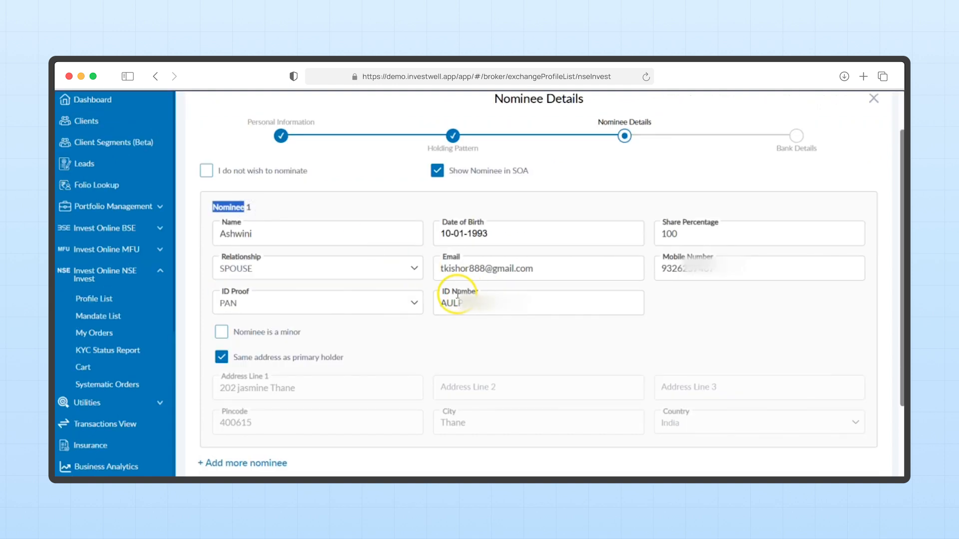
left_click(473, 341)
scroll(366, 359, "down", 2)
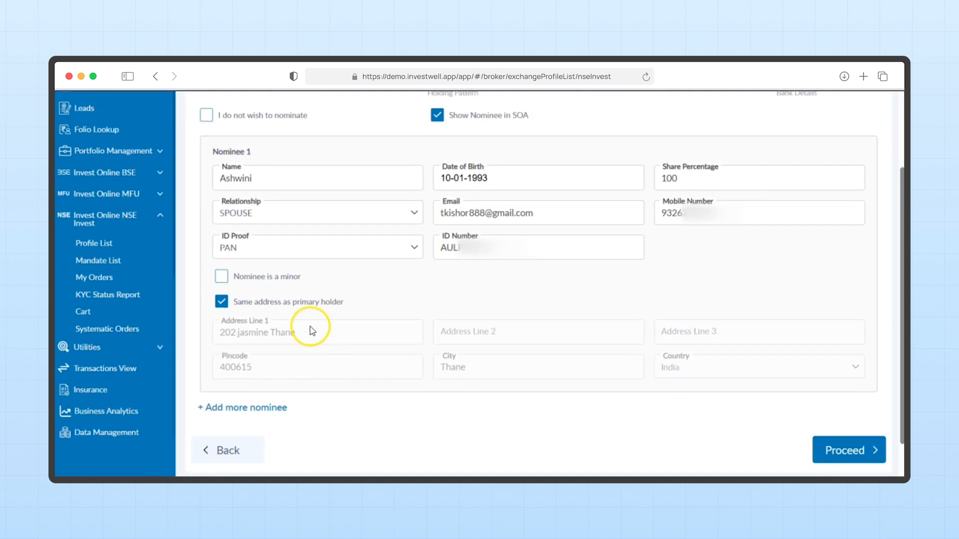
left_click(235, 302)
left_click_drag(247, 303, 321, 306)
left_click(367, 306)
Try the option of not nominating anyone and restore the nominee form
scroll(374, 308, "up", 2)
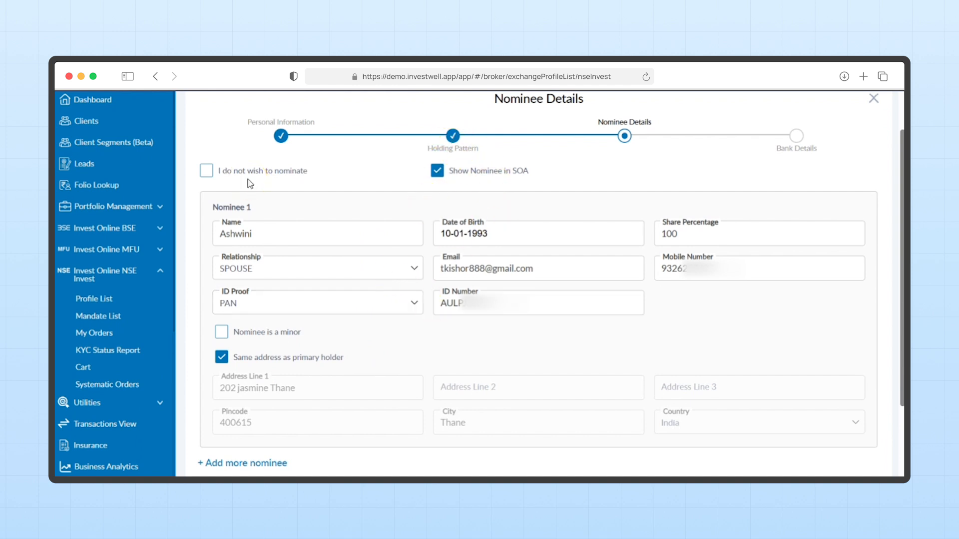
left_click(208, 172)
left_click(209, 174)
Keep Show Nominee in SOA enabled and continue to the bank details
left_click_drag(439, 171, 552, 182)
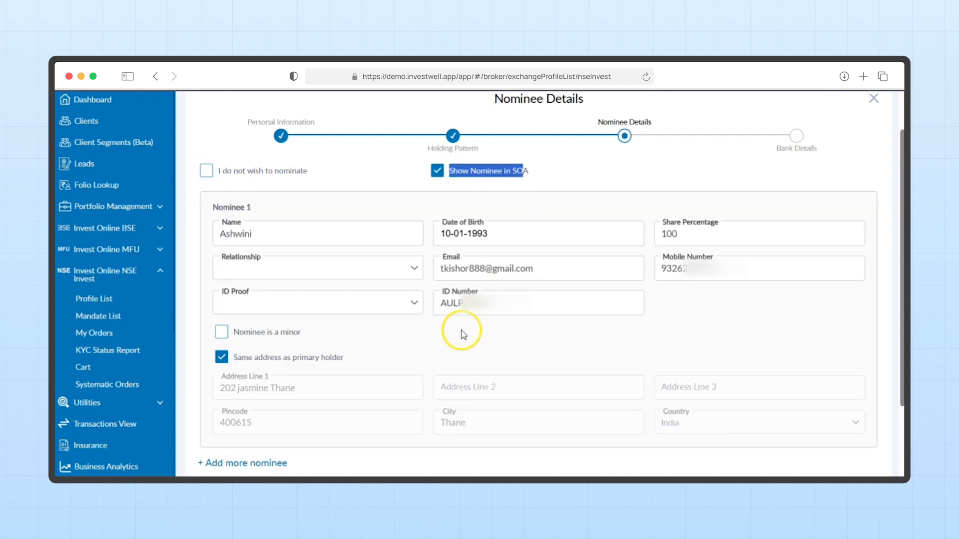
scroll(600, 360, "down", 3)
left_click(851, 410)
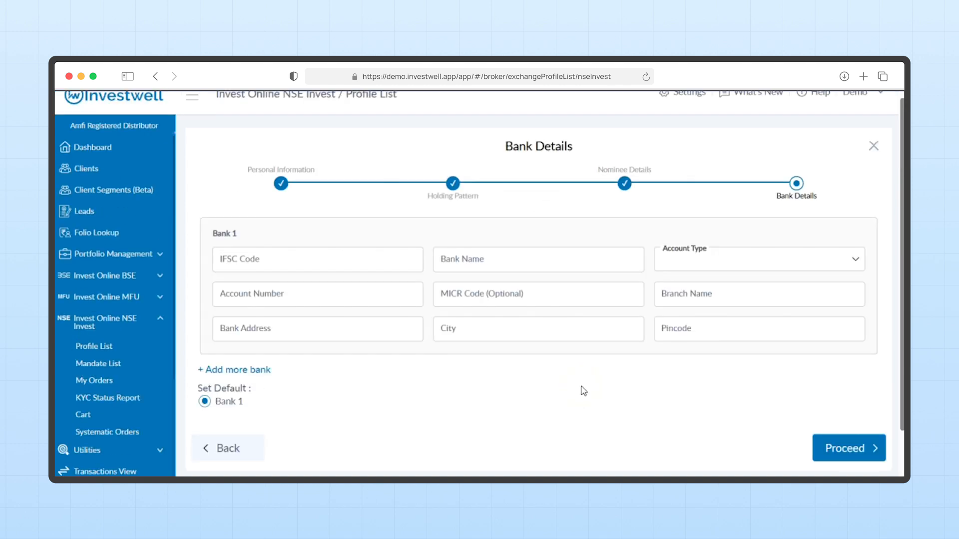
Enter IFSC code ICIC0000011 for Bank 1, choose the Savings account type and fill in the account number
left_click(263, 266)
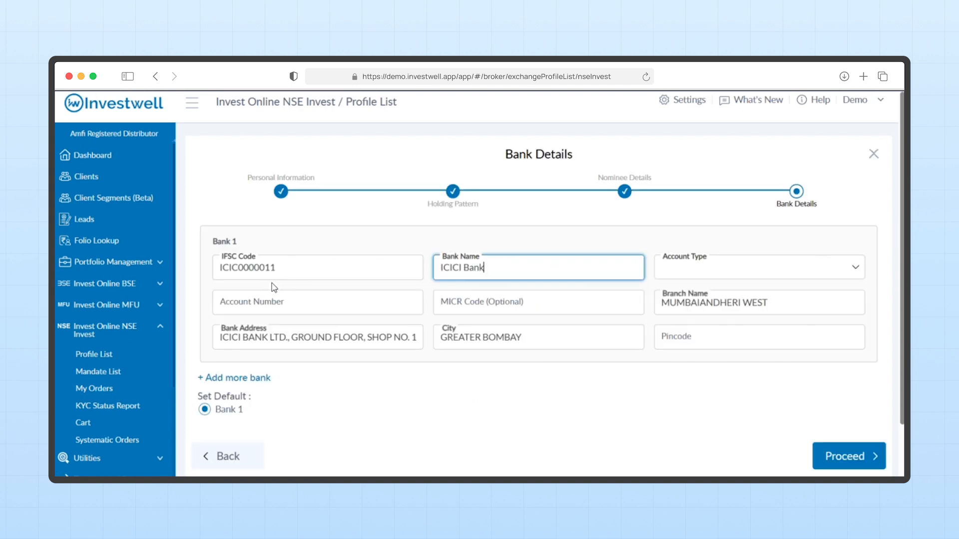
left_click(389, 270)
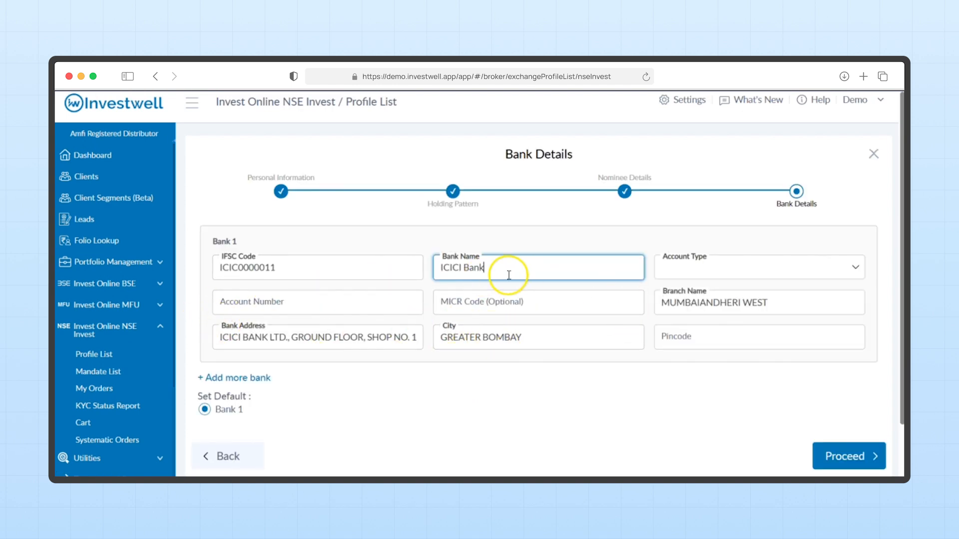
left_click(315, 299)
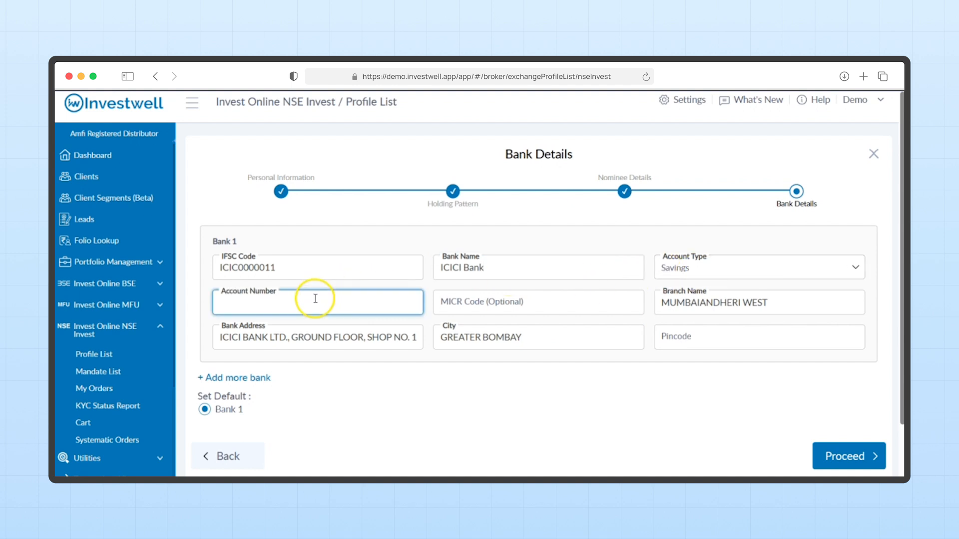
Set the Bank 1 pincode to 400058 and submit the UCC application
left_click(454, 295)
left_click(677, 338)
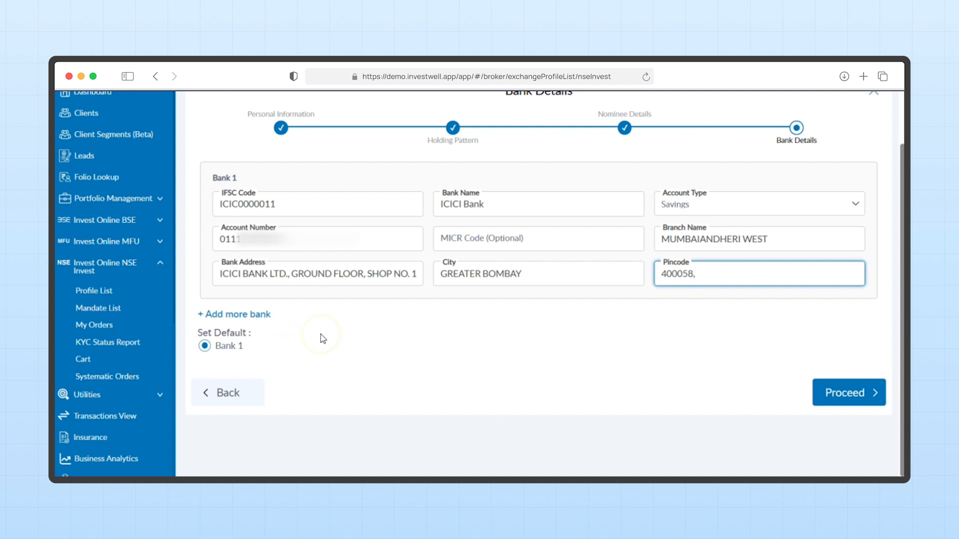
key("BackSpace")
left_click(844, 394)
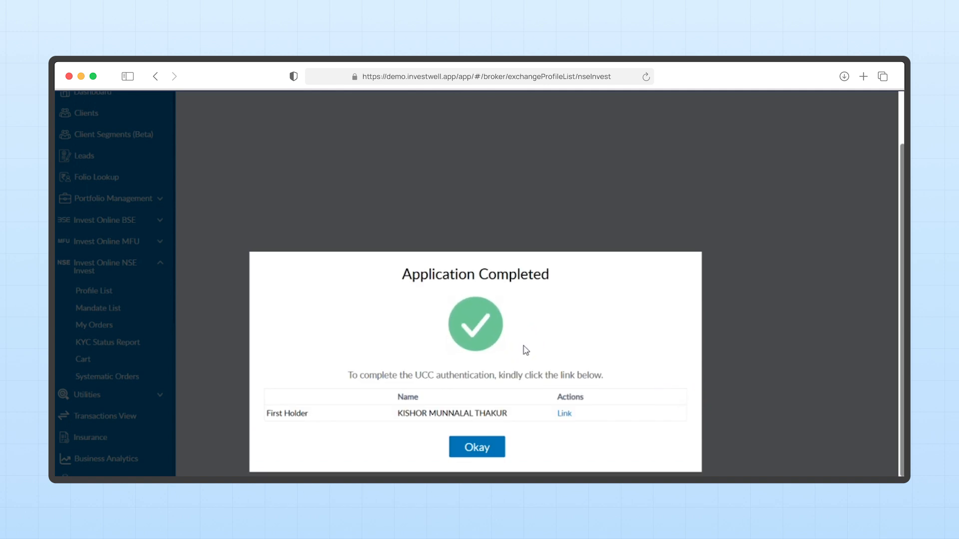
Open the first holder's UCC authentication link and review the client details down to the authorization section
left_click(629, 411)
left_click(566, 416)
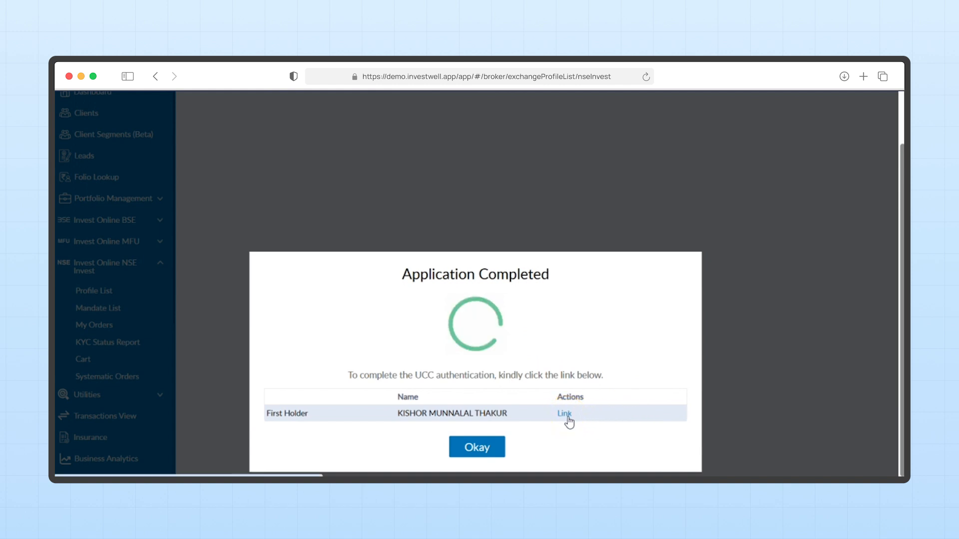
left_click(599, 439)
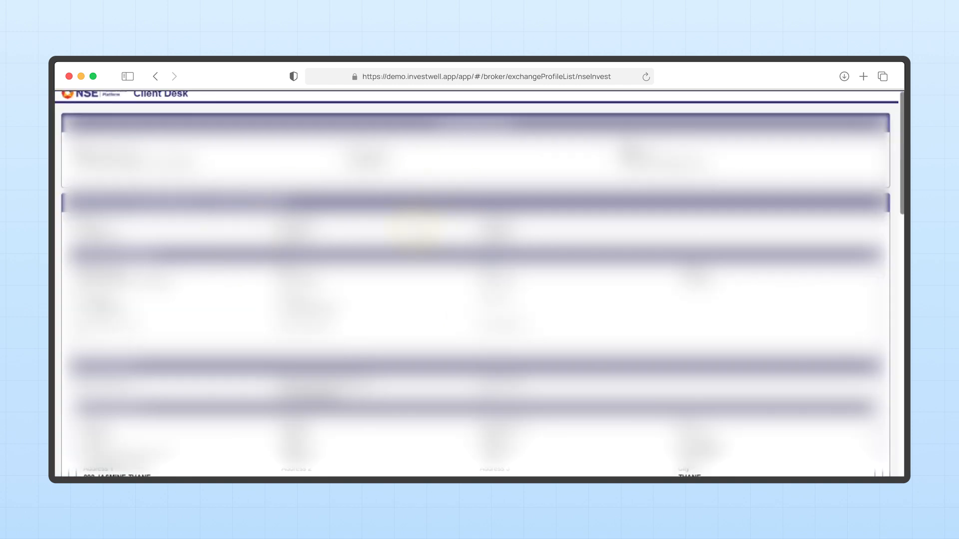
scroll(417, 234, "down", 7)
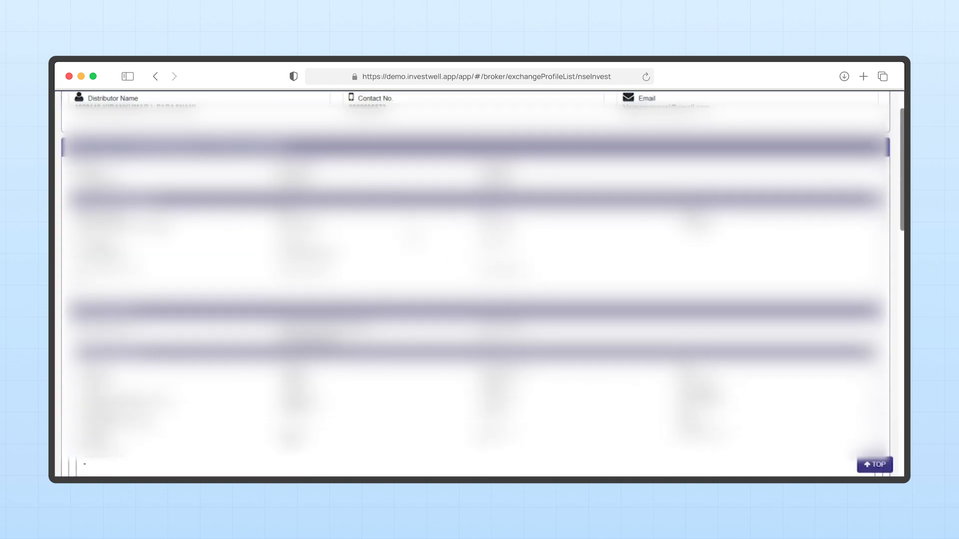
scroll(472, 280, "down", 5)
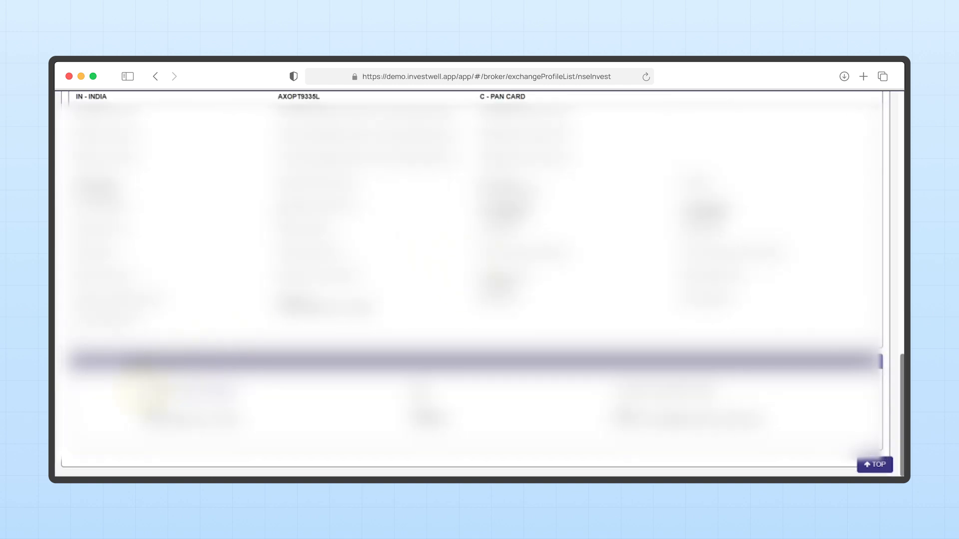
Agree to the terms and conditions, request an OTP and submit the received verification code to authorize the UCC
left_click(147, 390)
left_click(181, 441)
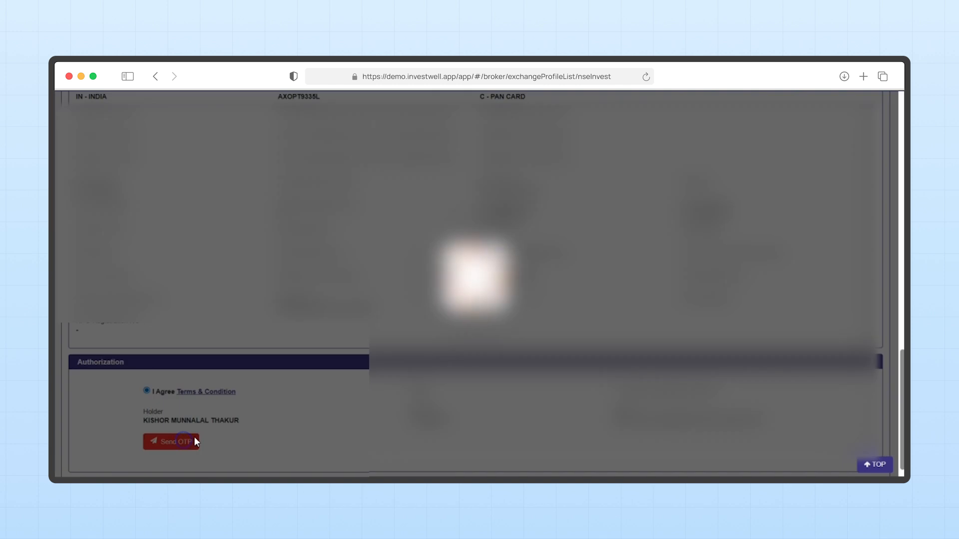
scroll(276, 414, "down", 3)
left_click(197, 369)
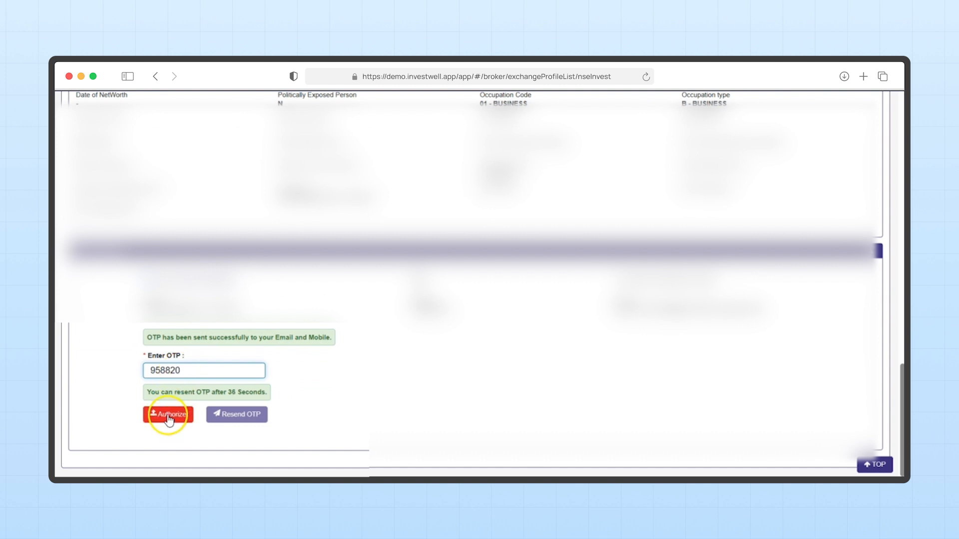
left_click(168, 415)
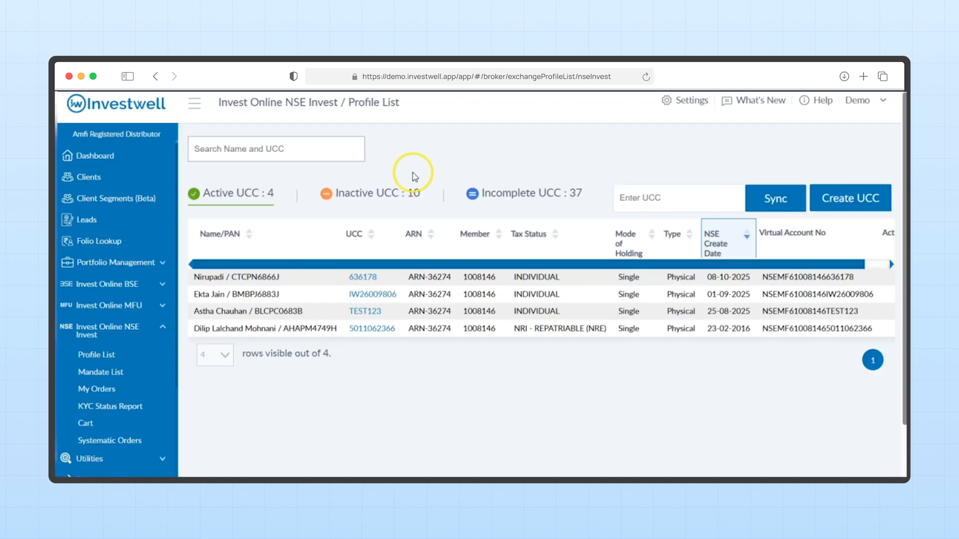
Check the UCC status of the first profile among the inactive UCCs, refresh its authorization and bank verification status, and close the status details
left_click(397, 197)
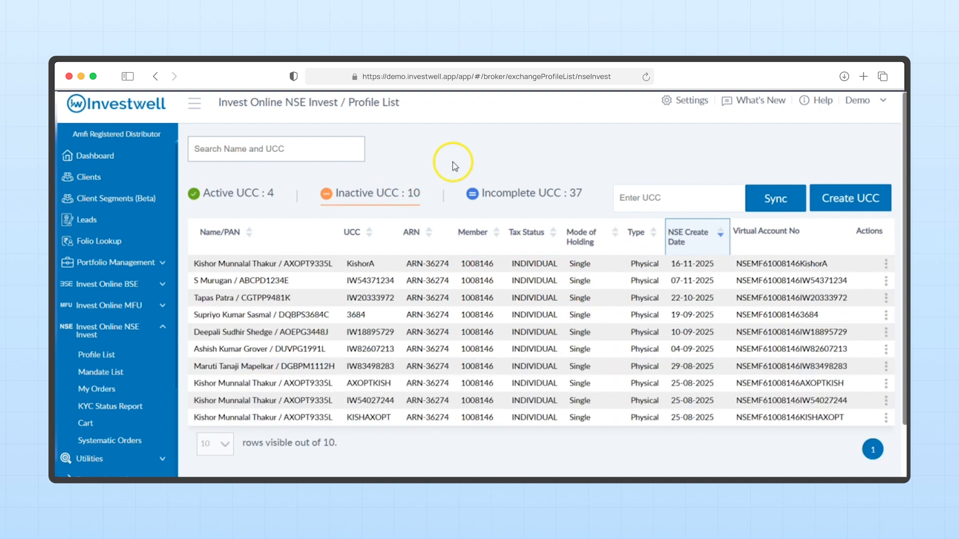
left_click(886, 264)
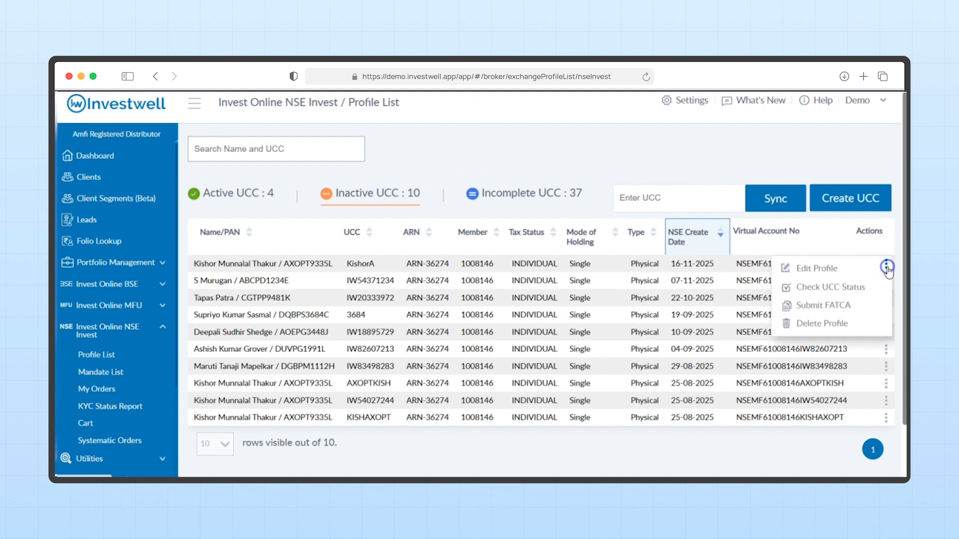
left_click(830, 288)
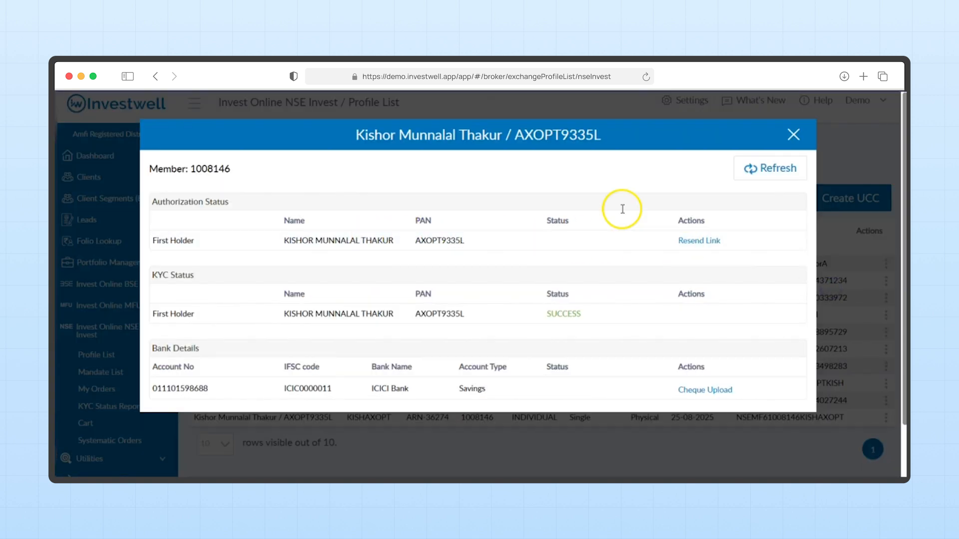
left_click(766, 170)
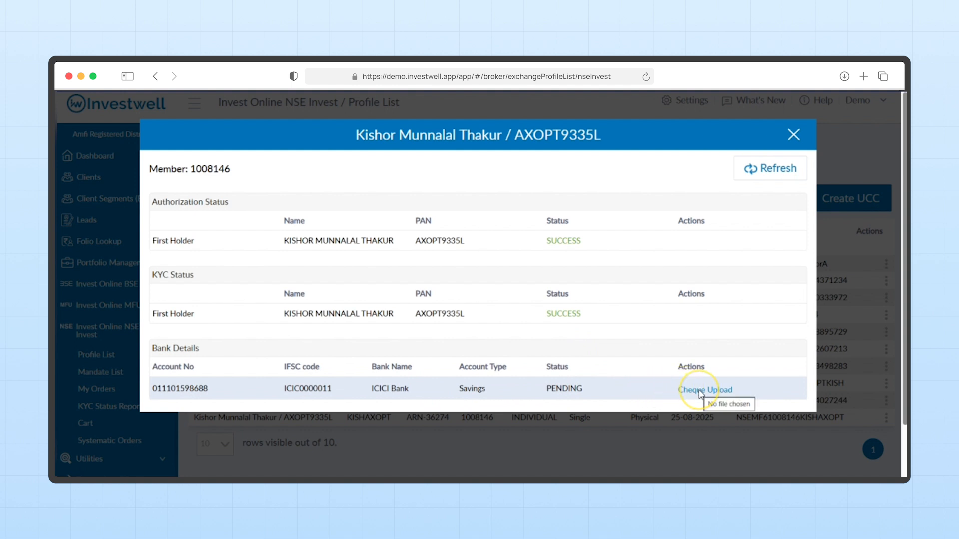
left_click(792, 135)
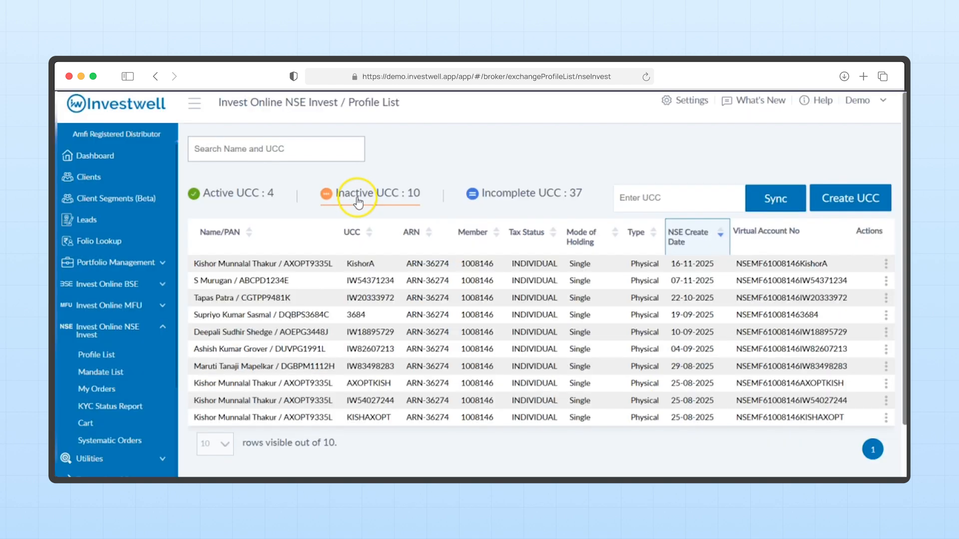
Show the list of active UCCs
left_click(218, 197)
left_click(397, 286)
Among the incomplete UCCs, open the third profile with Complete UCC to view its Personal Information form, and close the form
left_click(546, 200)
left_click(544, 199)
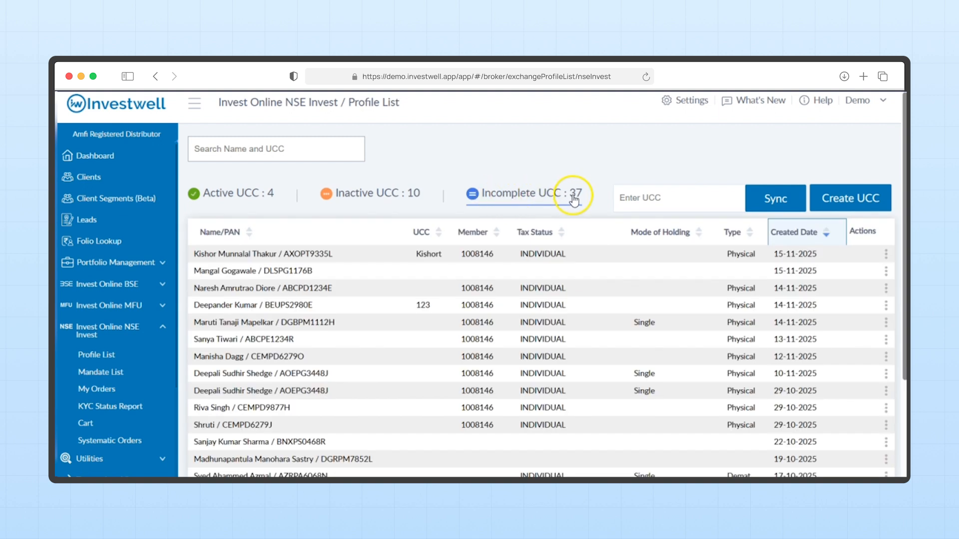
left_click(886, 288)
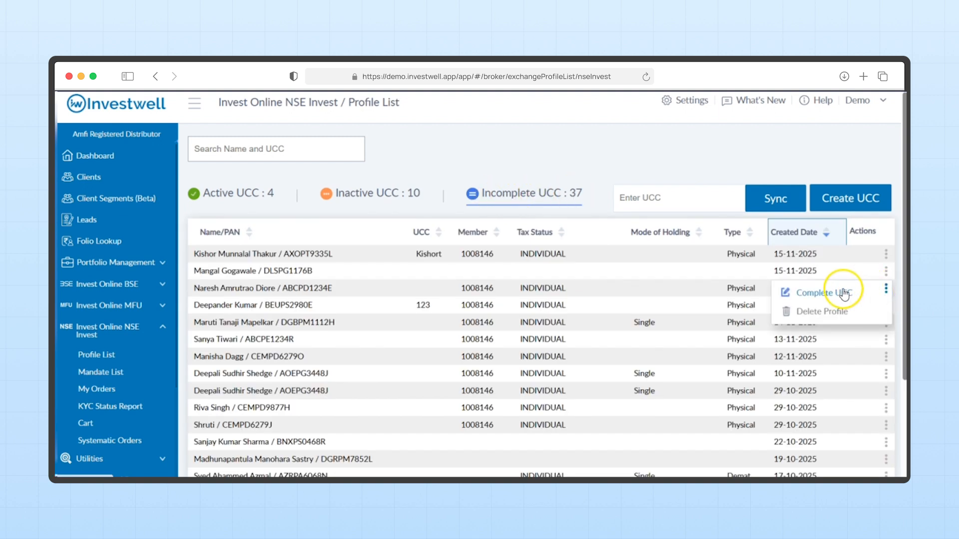
left_click(824, 293)
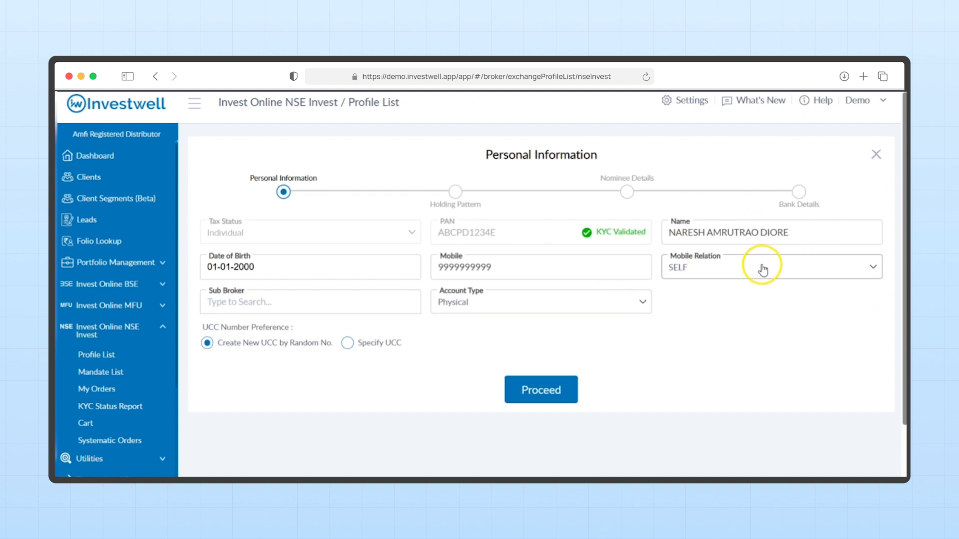
left_click(876, 155)
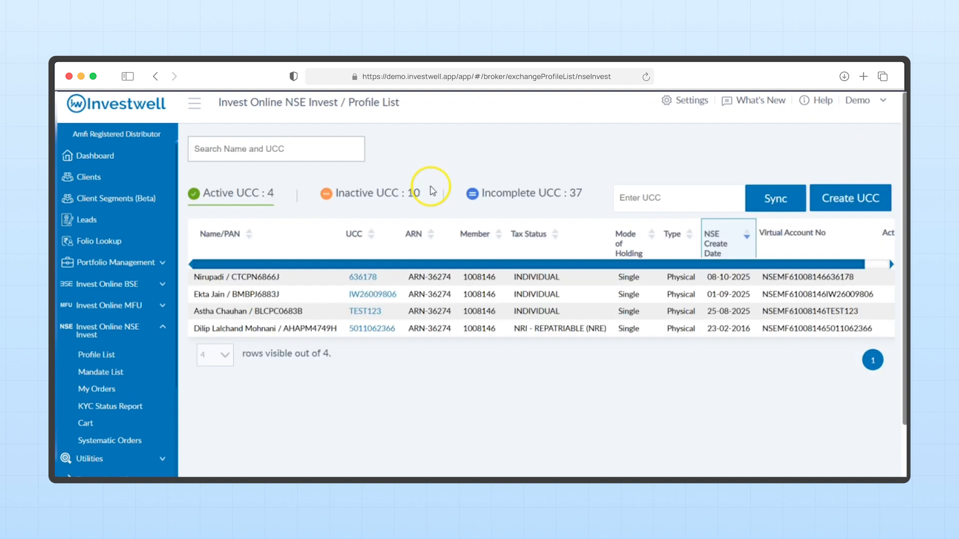
Return to the active UCCs and open the UCC of the second listed client
left_click(244, 194)
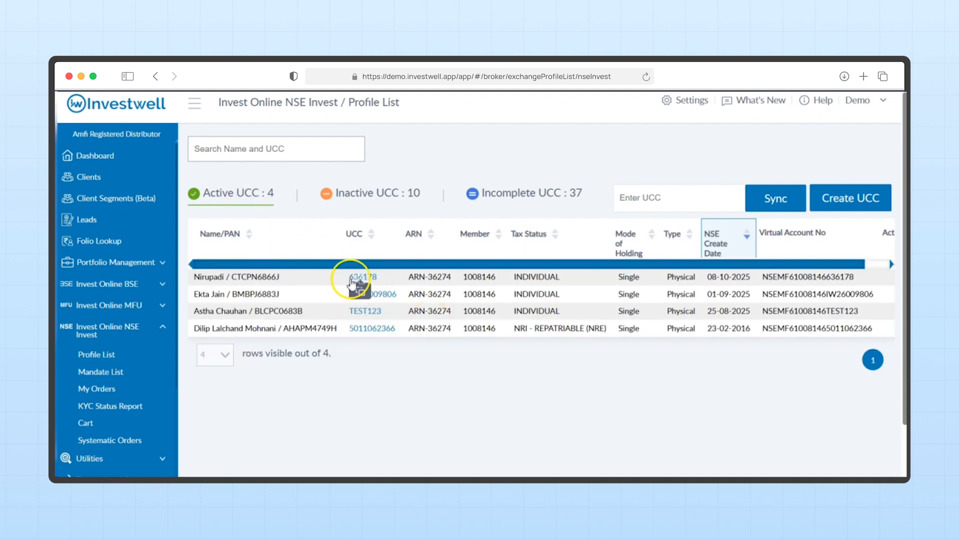
left_click(385, 298)
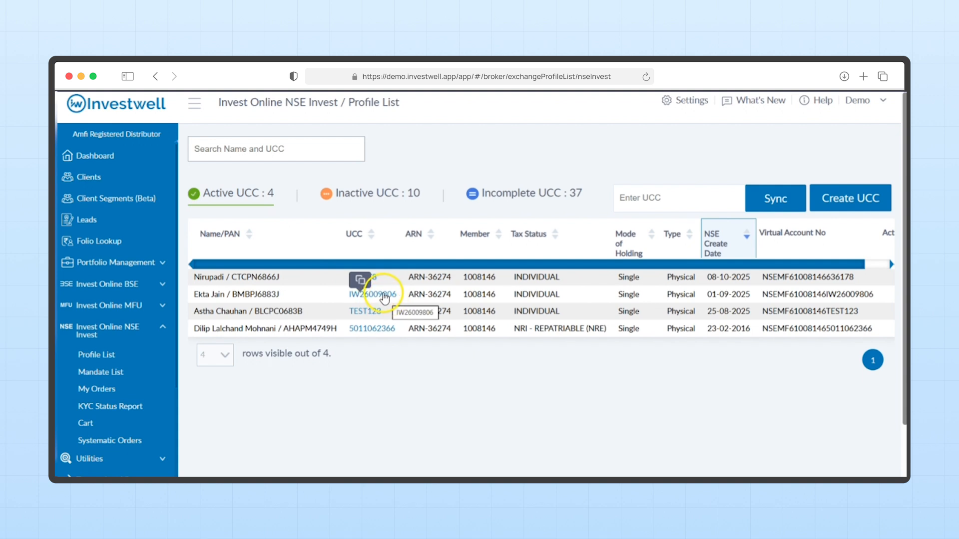